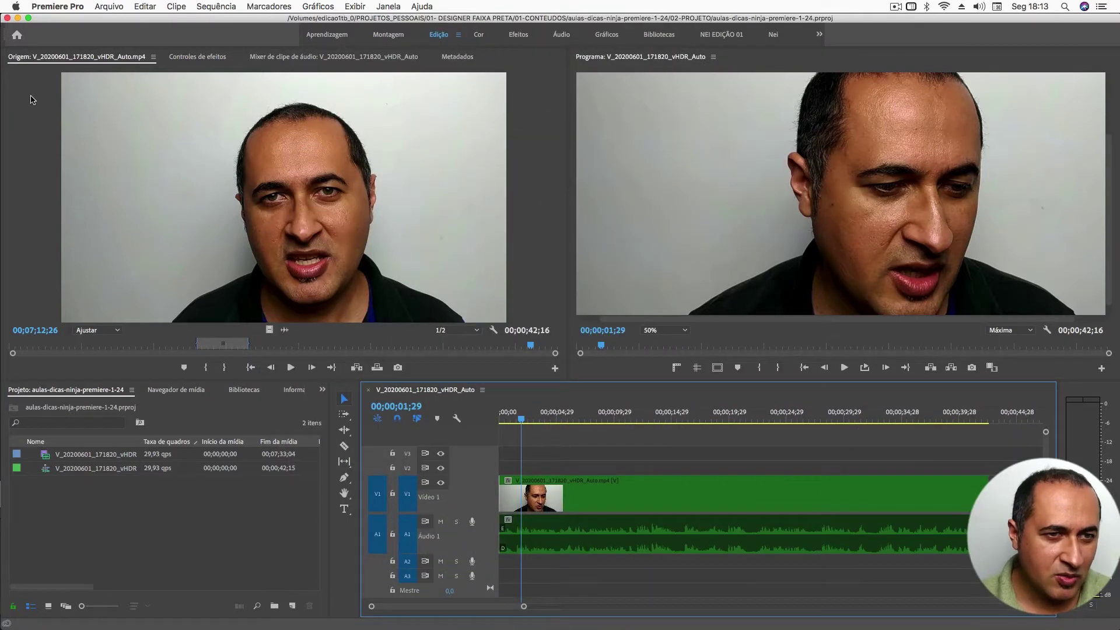
- Cycle through the lower-left panels and close Informações via its panel menu, leaving Efeitos showing
click(145, 63)
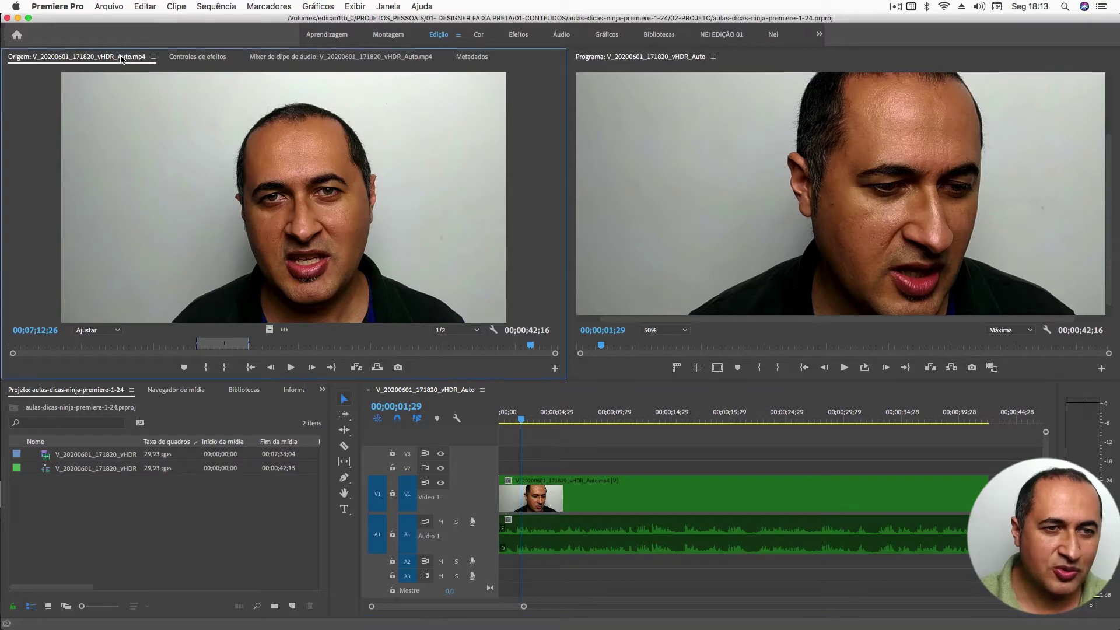
click(573, 443)
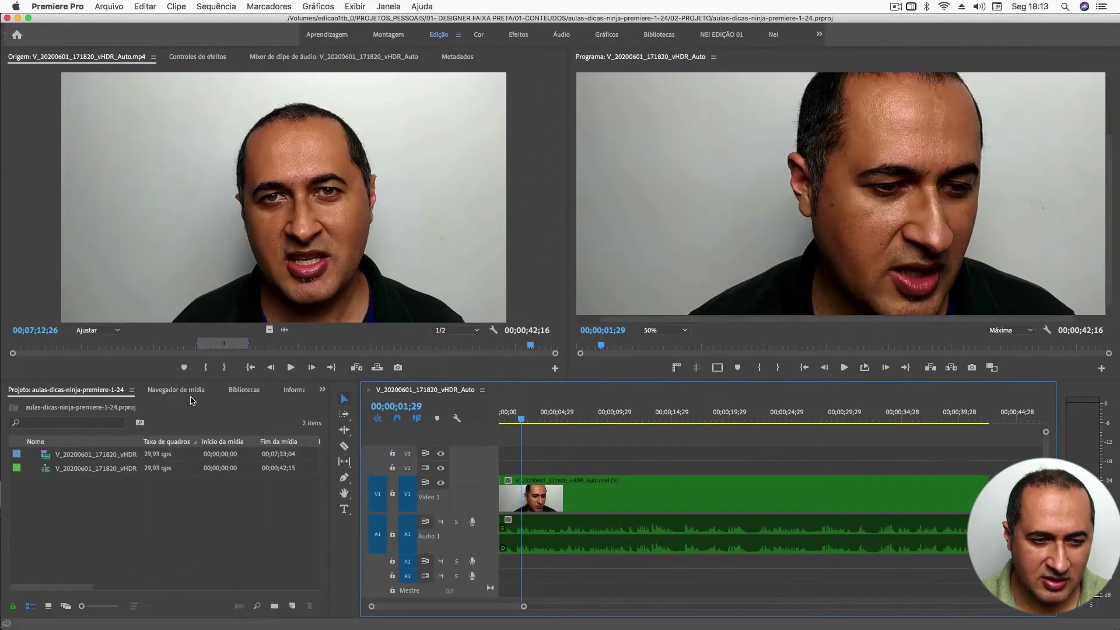
click(189, 392)
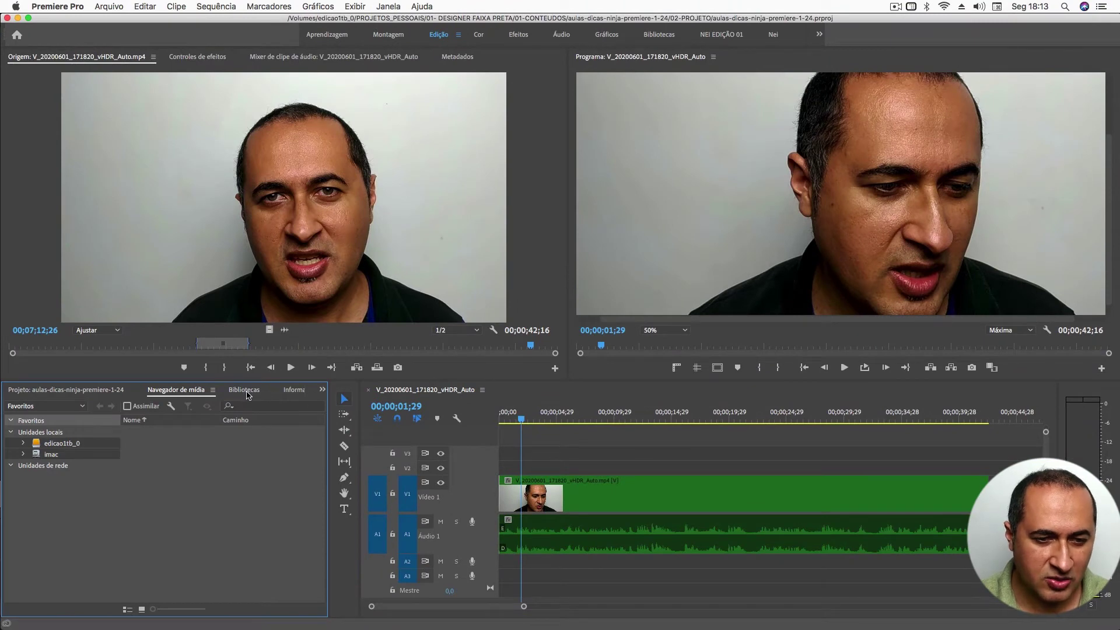
click(248, 394)
click(290, 392)
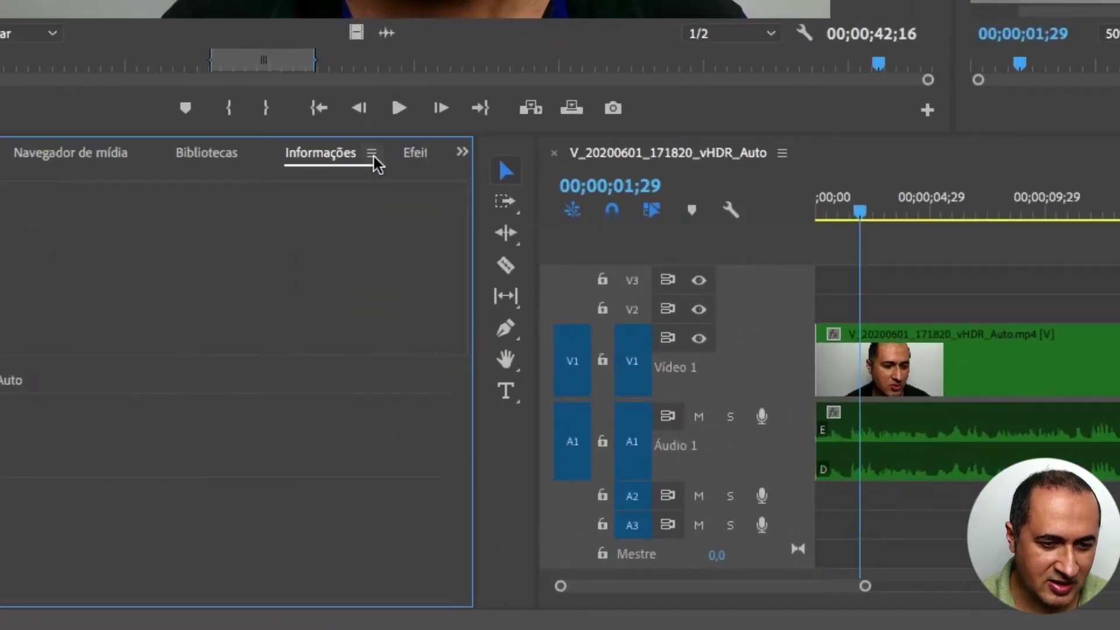
click(371, 154)
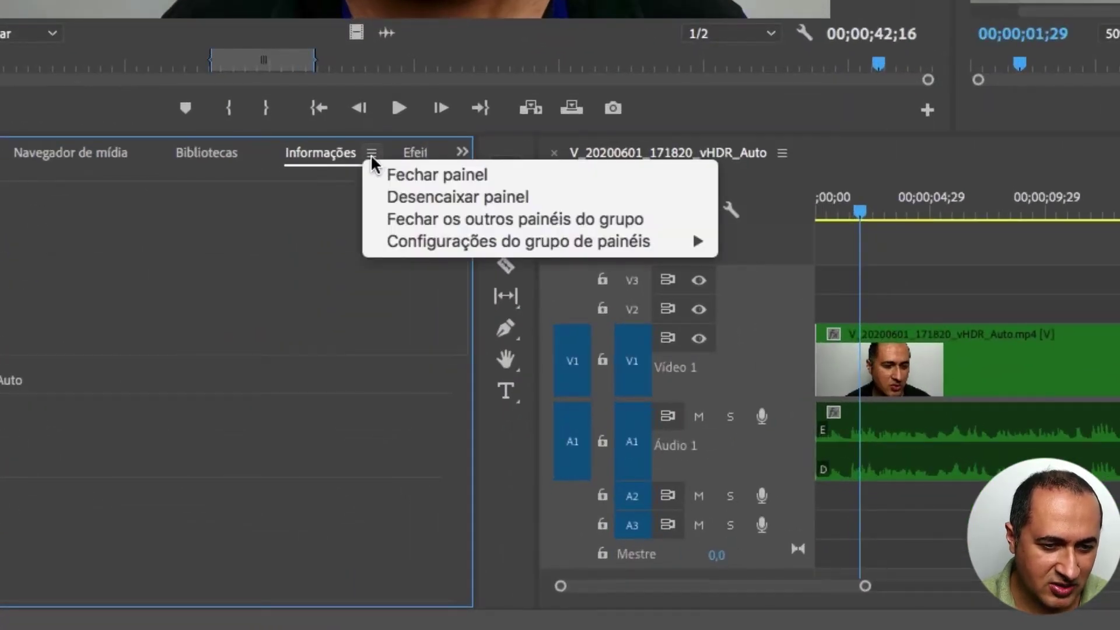
click(403, 173)
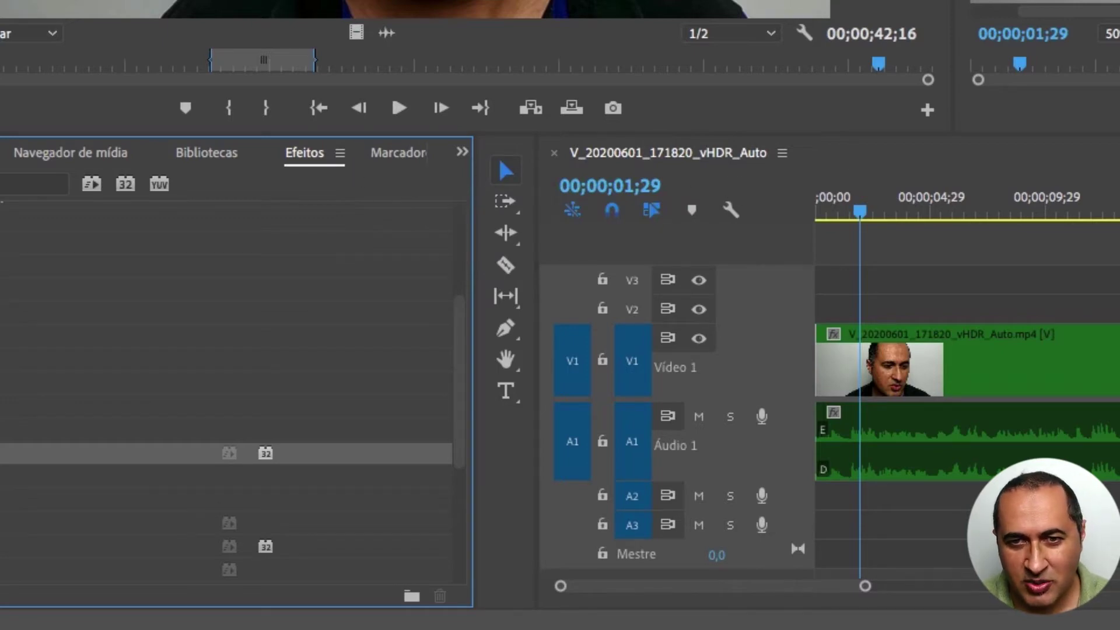
click(405, 30)
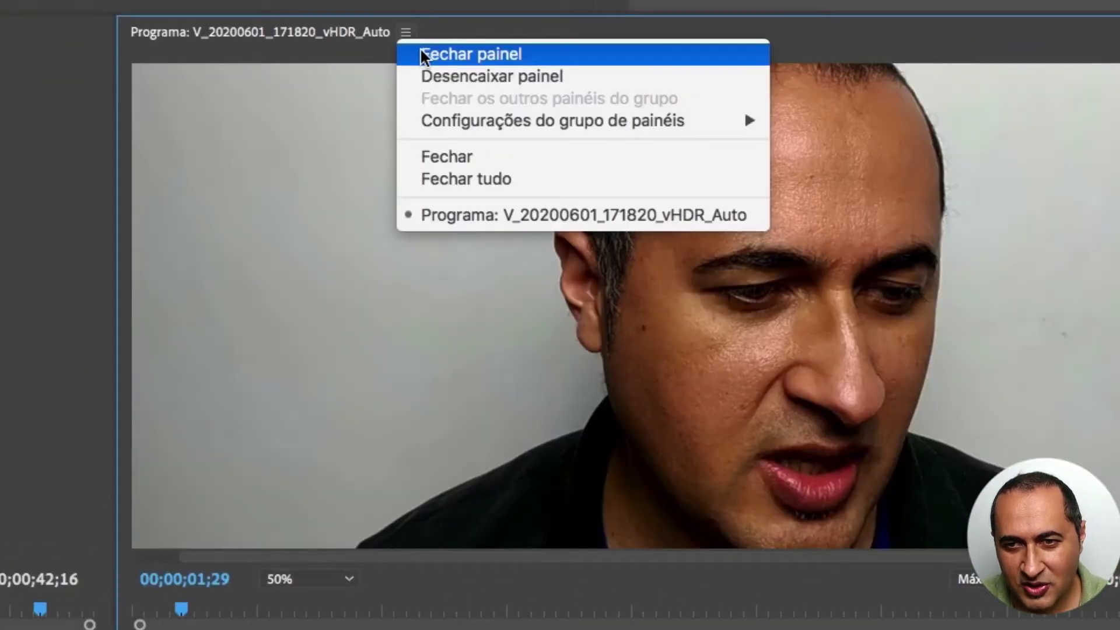
- Close the Program and Source monitors with Fechar painel, then bring the Projeto tab forward
click(421, 53)
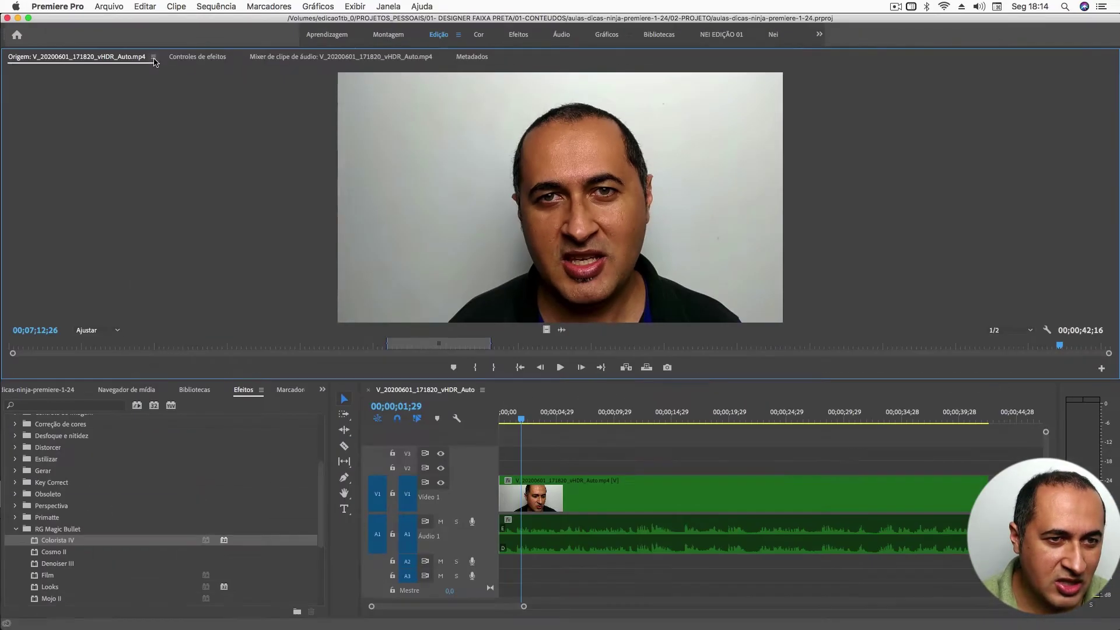
click(153, 57)
click(158, 68)
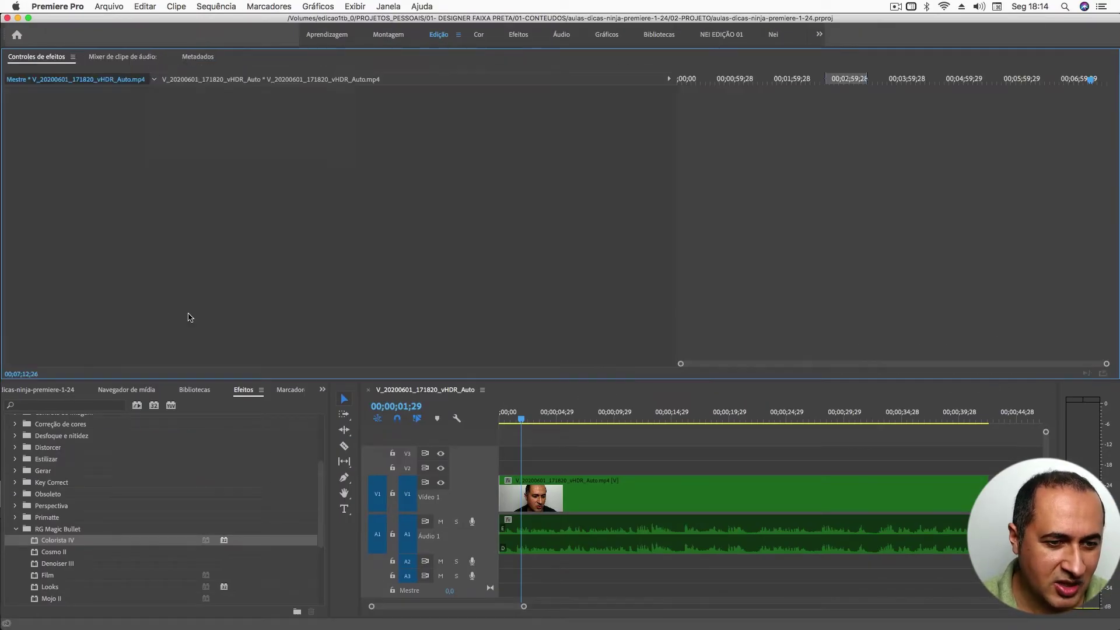
click(61, 391)
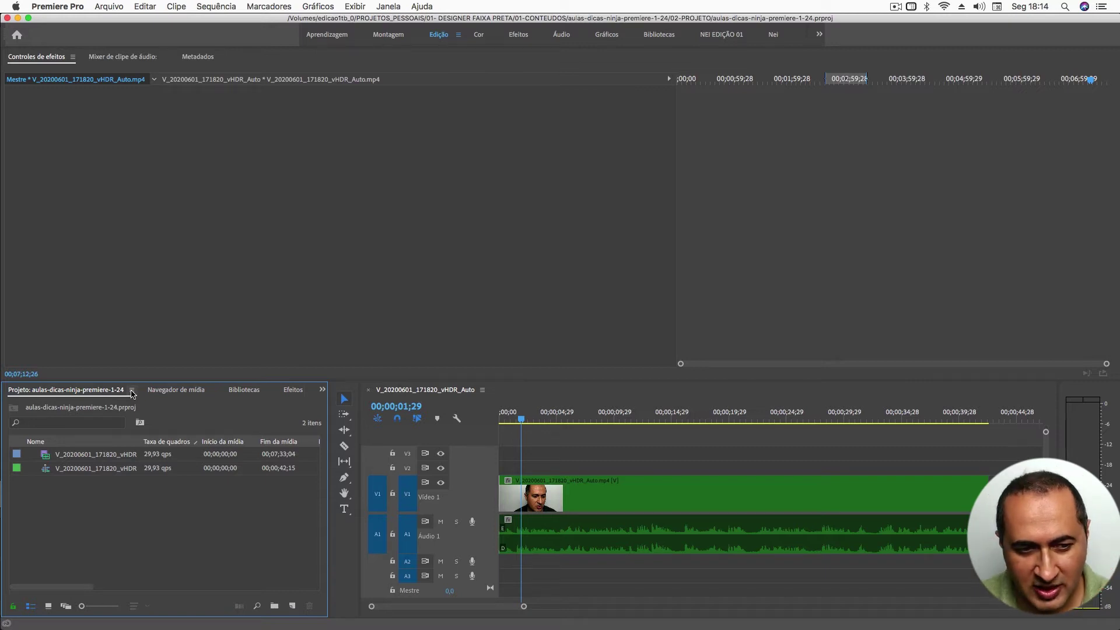
- Close the Projeto panel and the open sequence timeline with Fechar painel
click(132, 390)
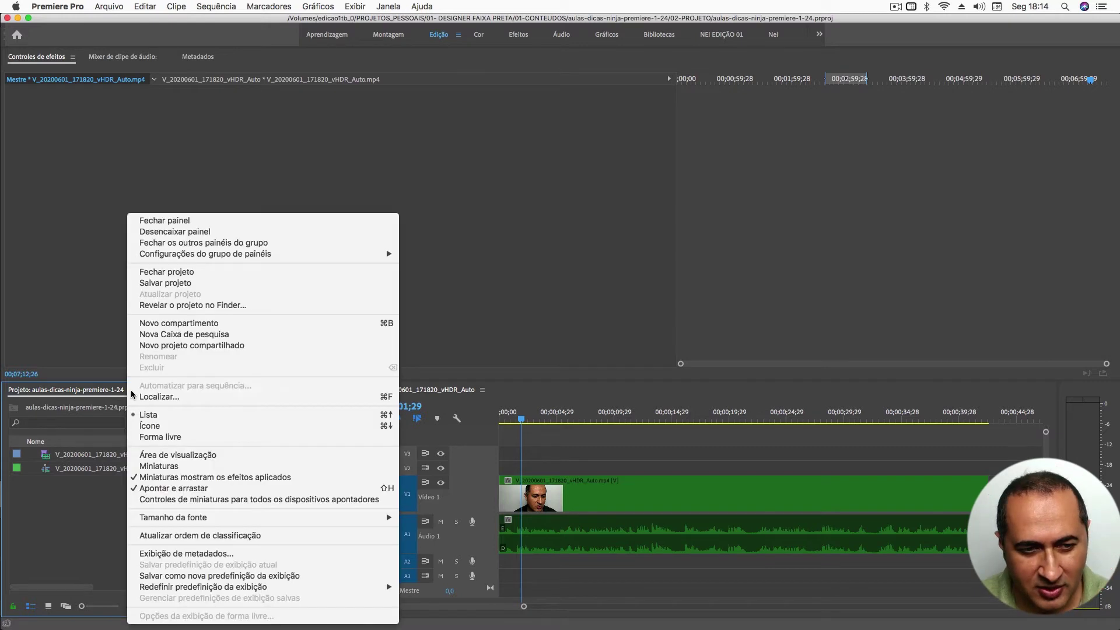
click(166, 221)
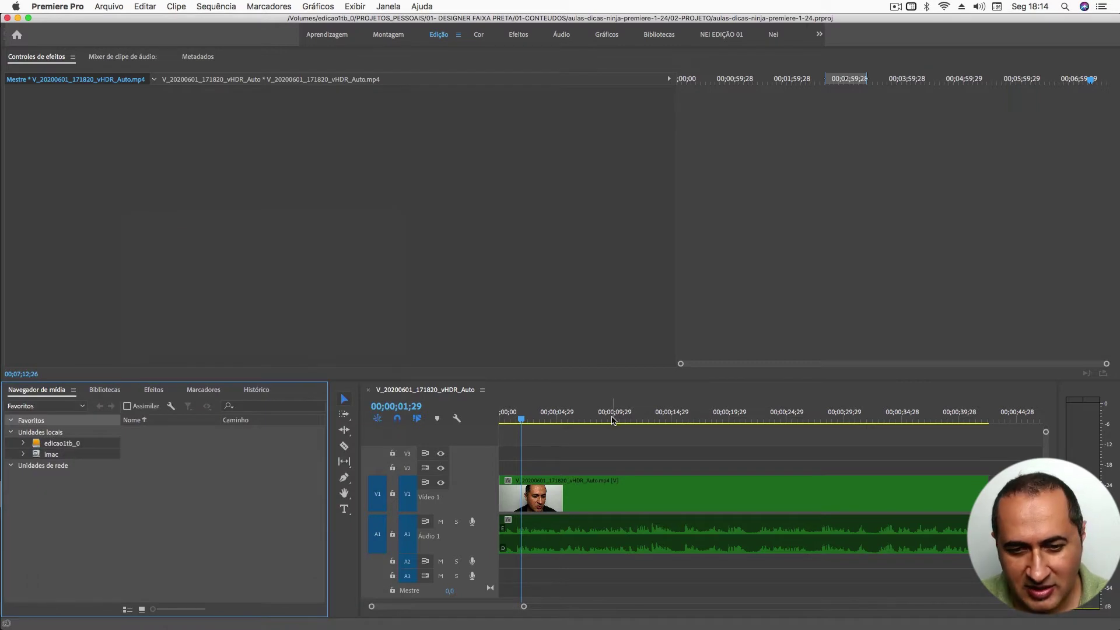
click(482, 390)
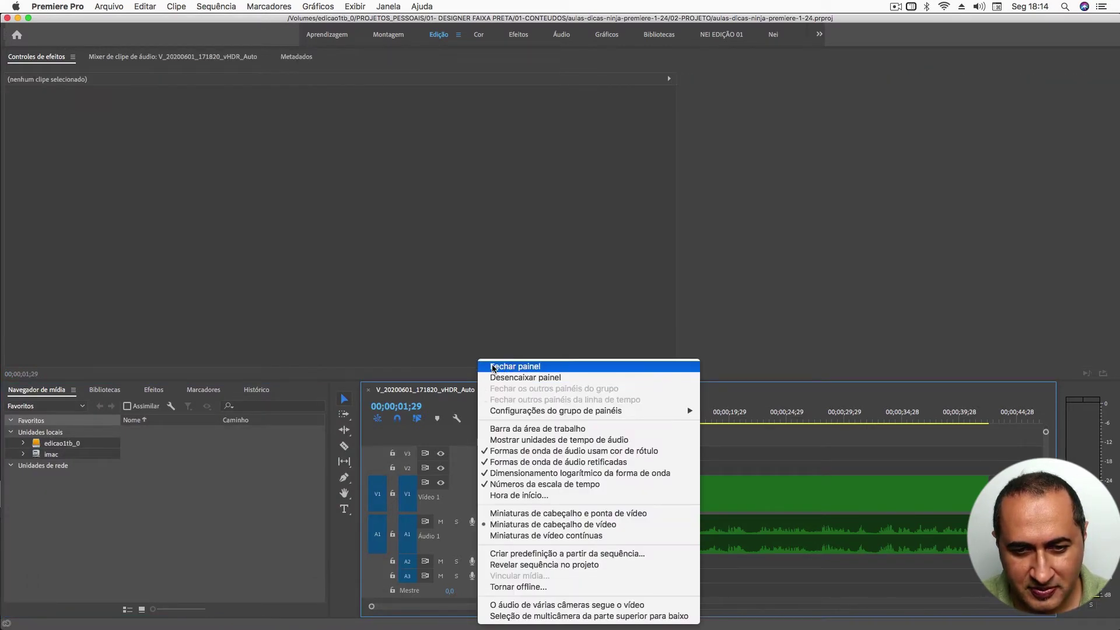
click(493, 368)
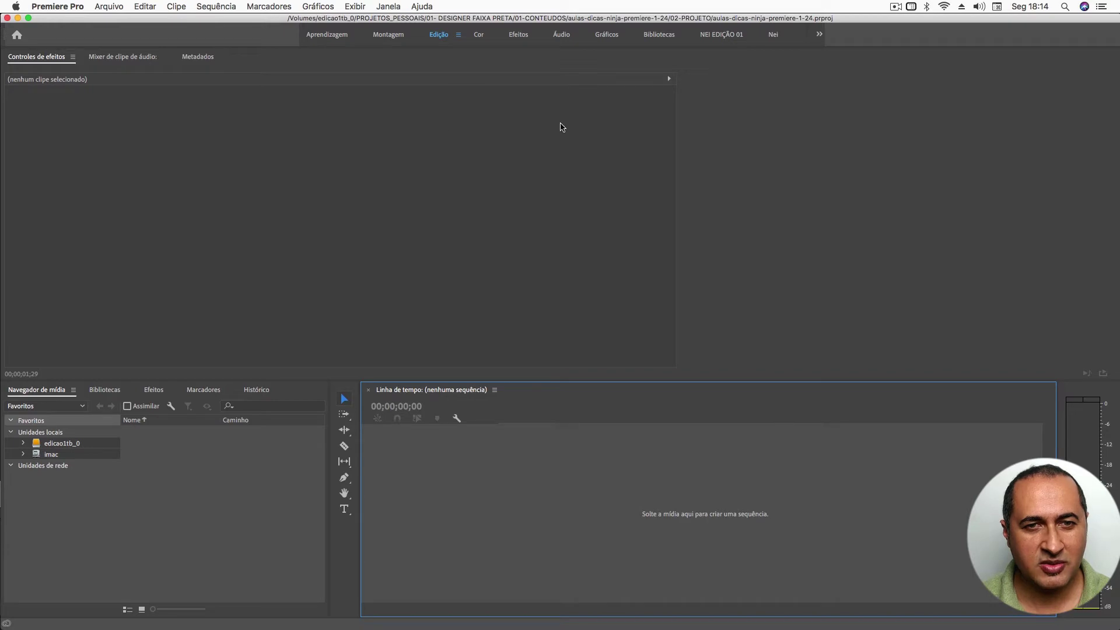
click(395, 7)
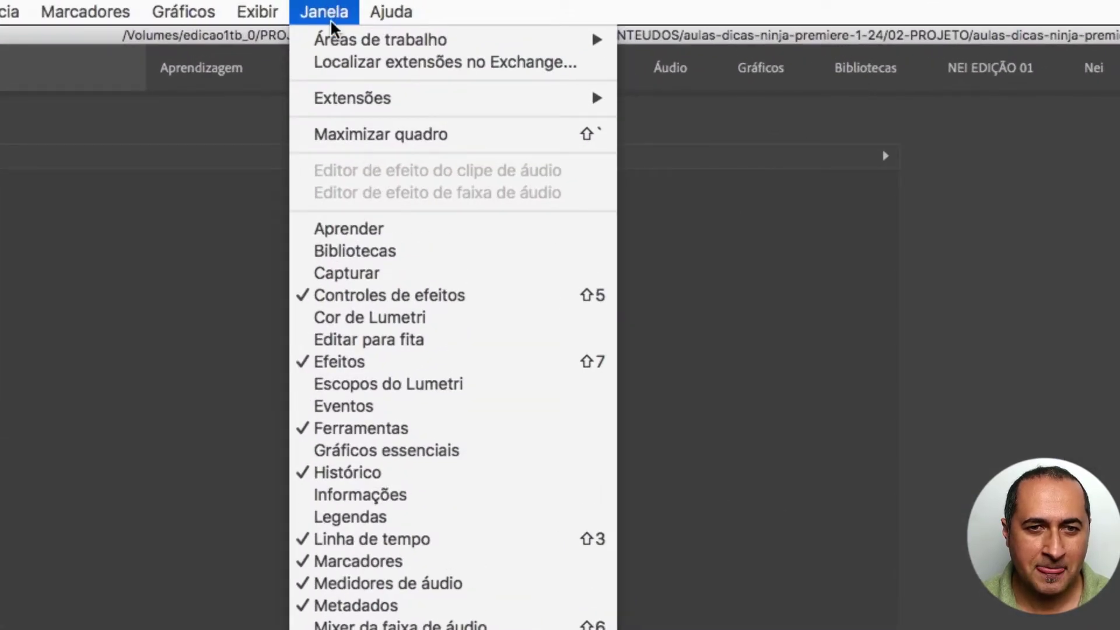
- Apply Janela > Áreas de trabalho > Redefinir o layout salvo to bring back Source, Program and Projeto
mouse_move(332, 42)
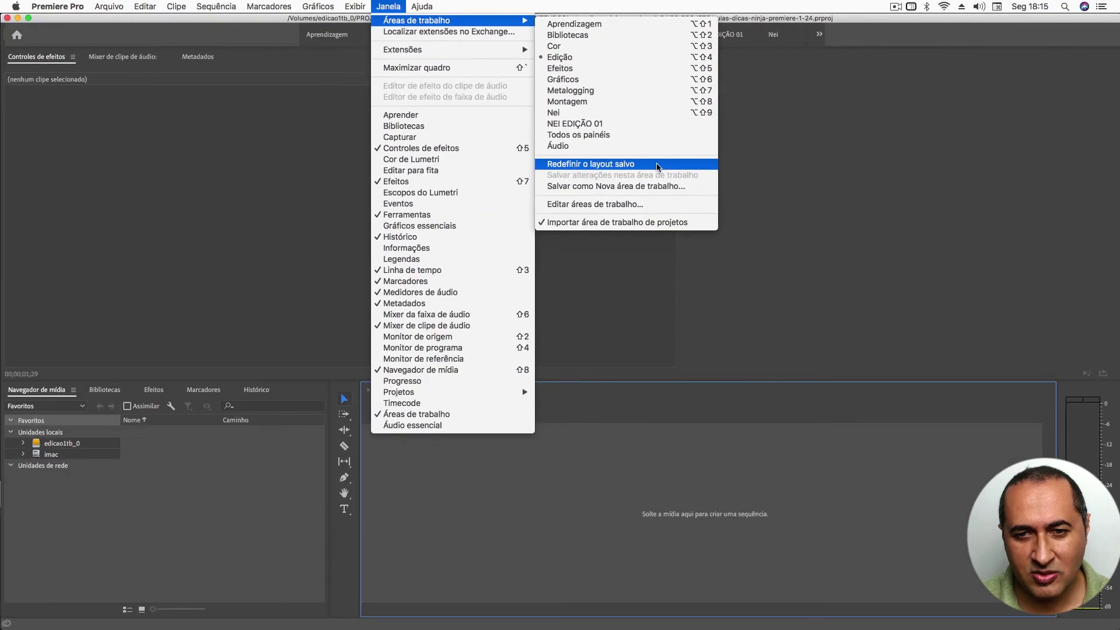
click(658, 165)
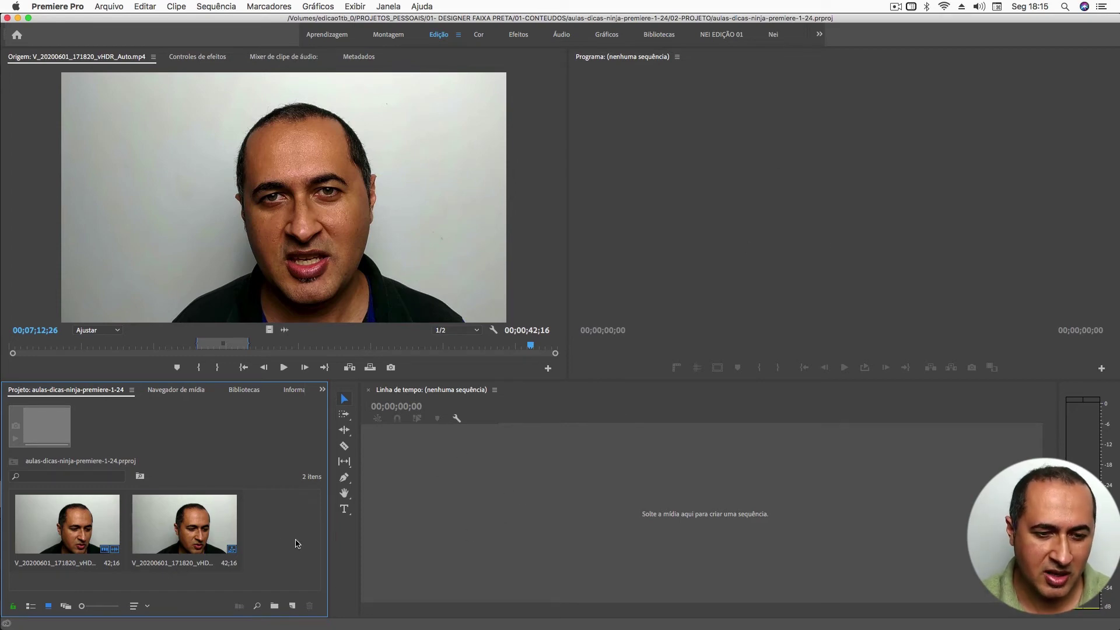
- Open sequence V_20200601_171820_vHDR_Auto from the second Project clip and show the Metadados tab
click(194, 530)
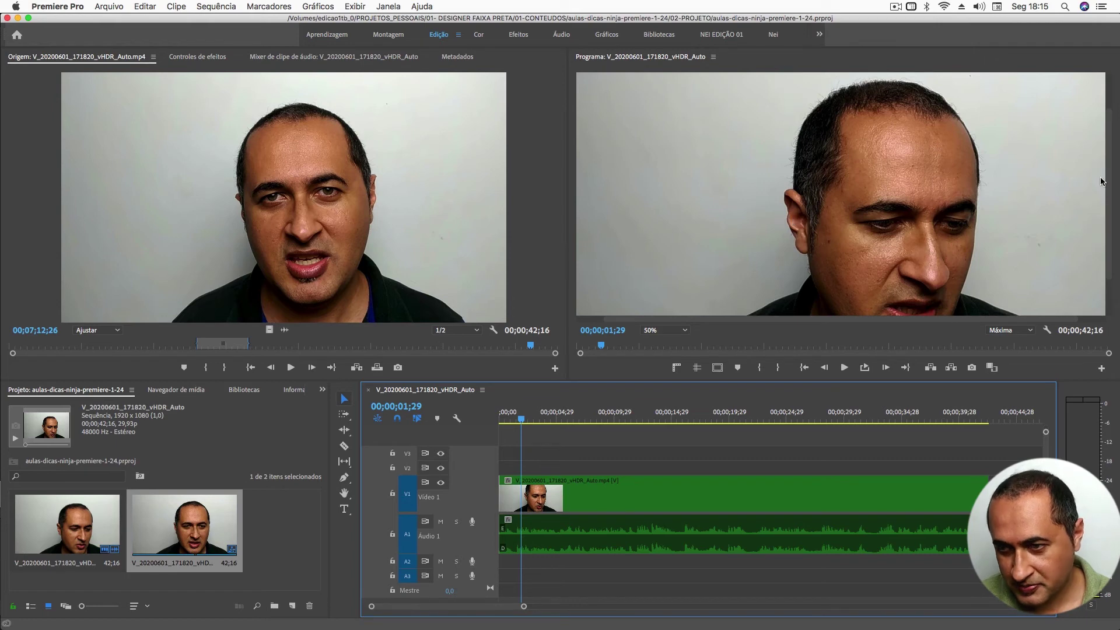
drag(1109, 181, 922, 151)
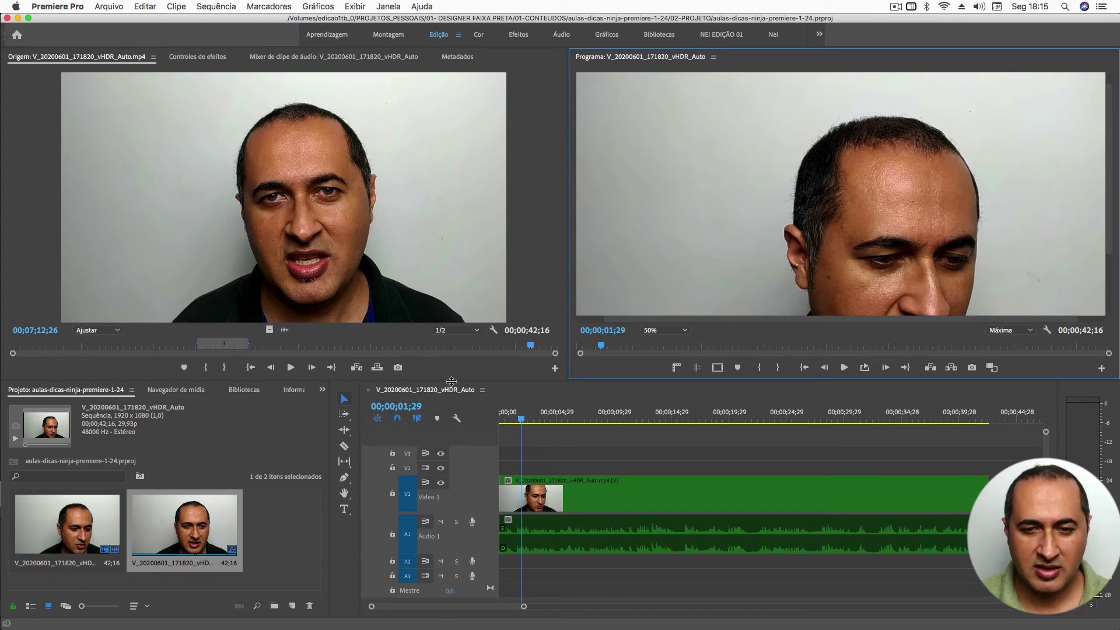
click(457, 58)
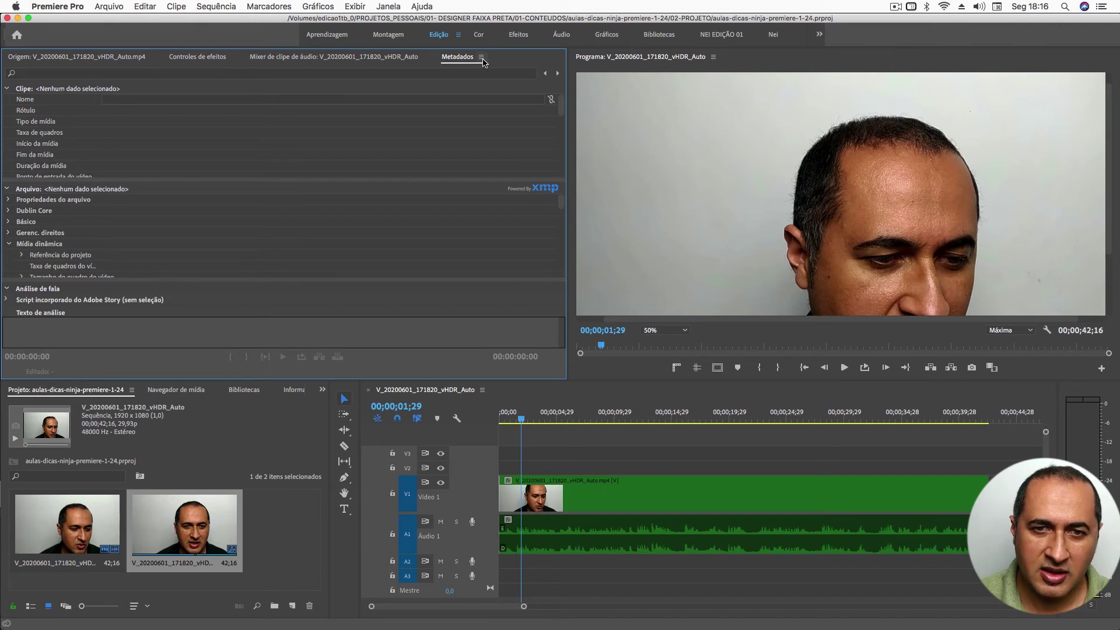
- Close Metadados, Bibliotecas and Informações with Fechar painel, leaving Mixer de clipe de áudio and Efeitos showing
click(482, 57)
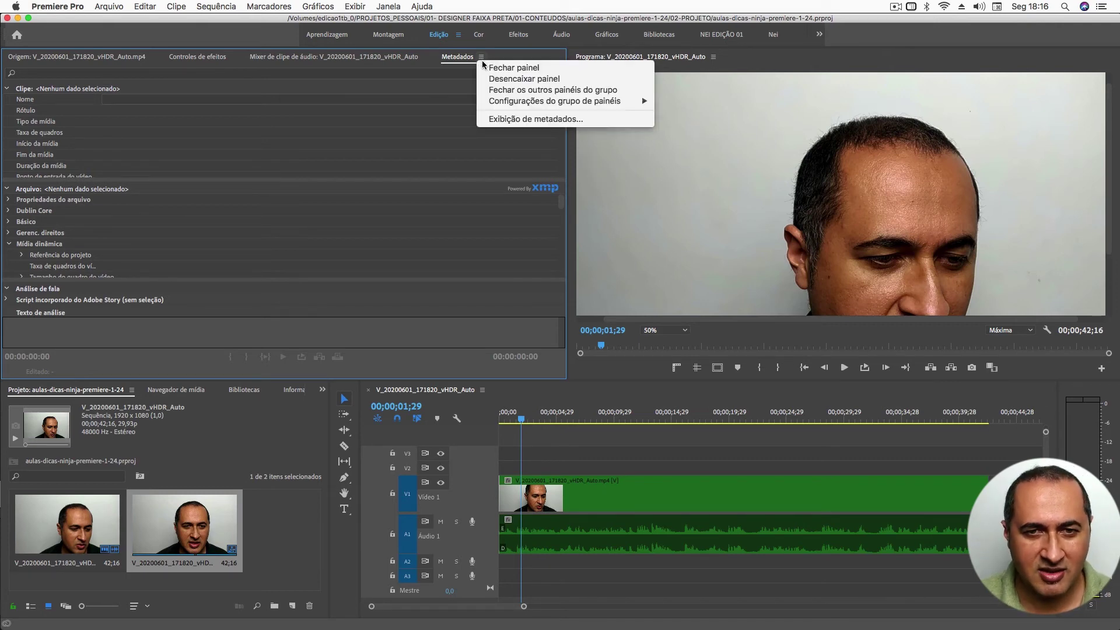
click(485, 69)
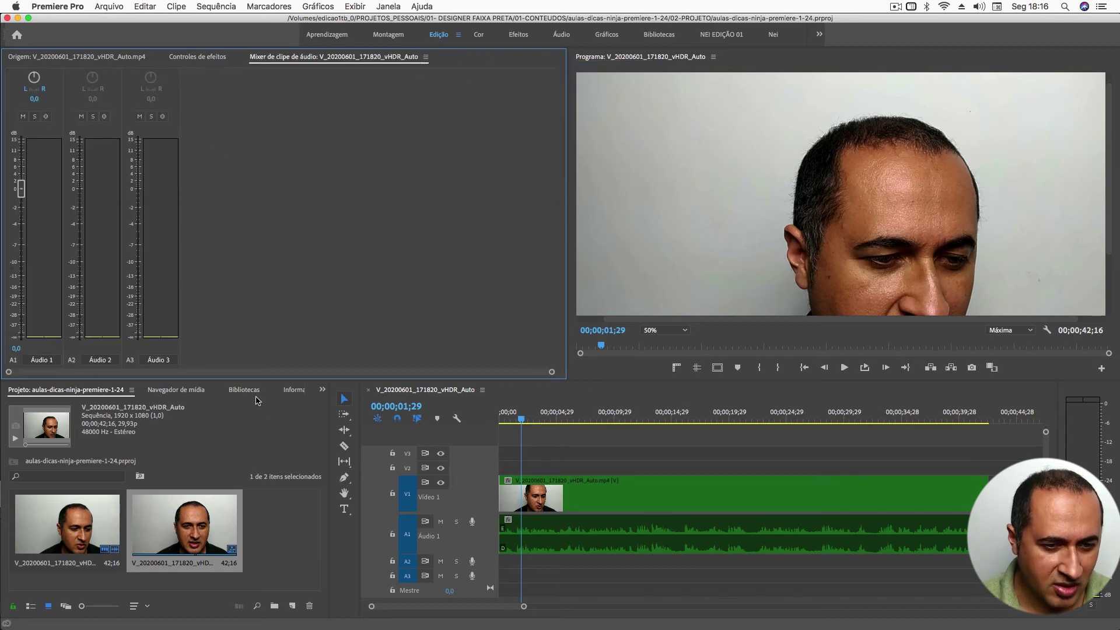
click(251, 392)
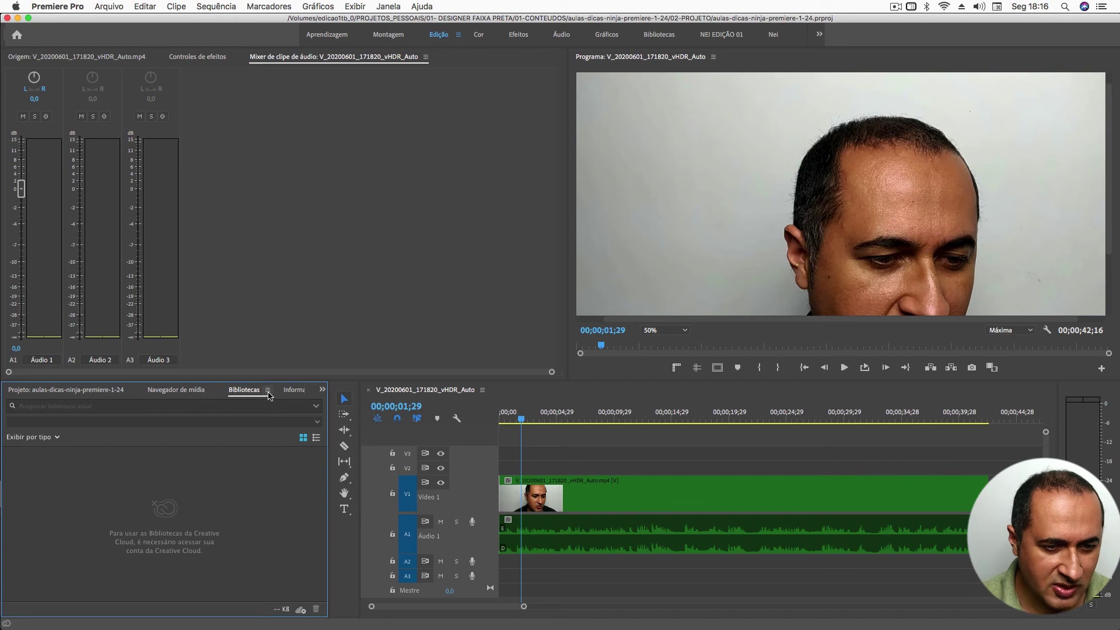
click(268, 390)
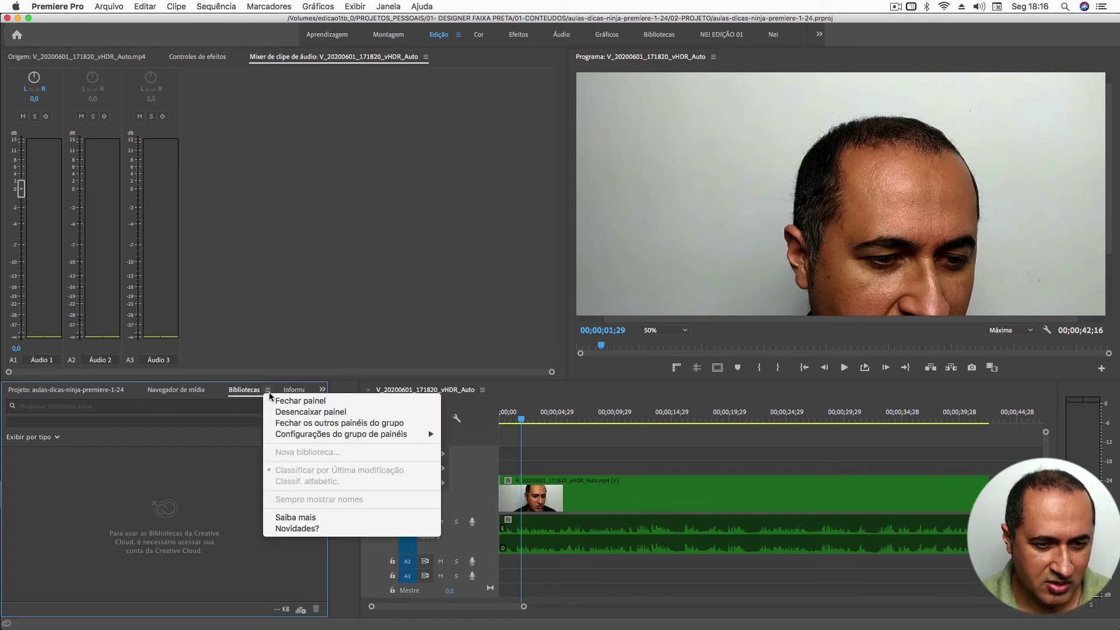
click(273, 401)
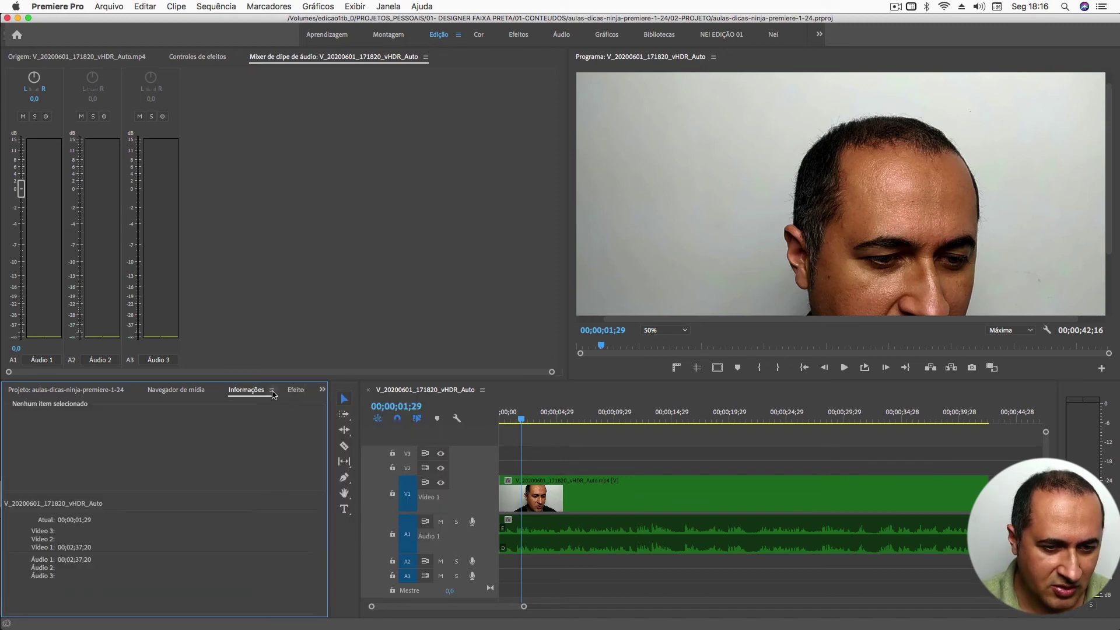
click(271, 390)
click(274, 402)
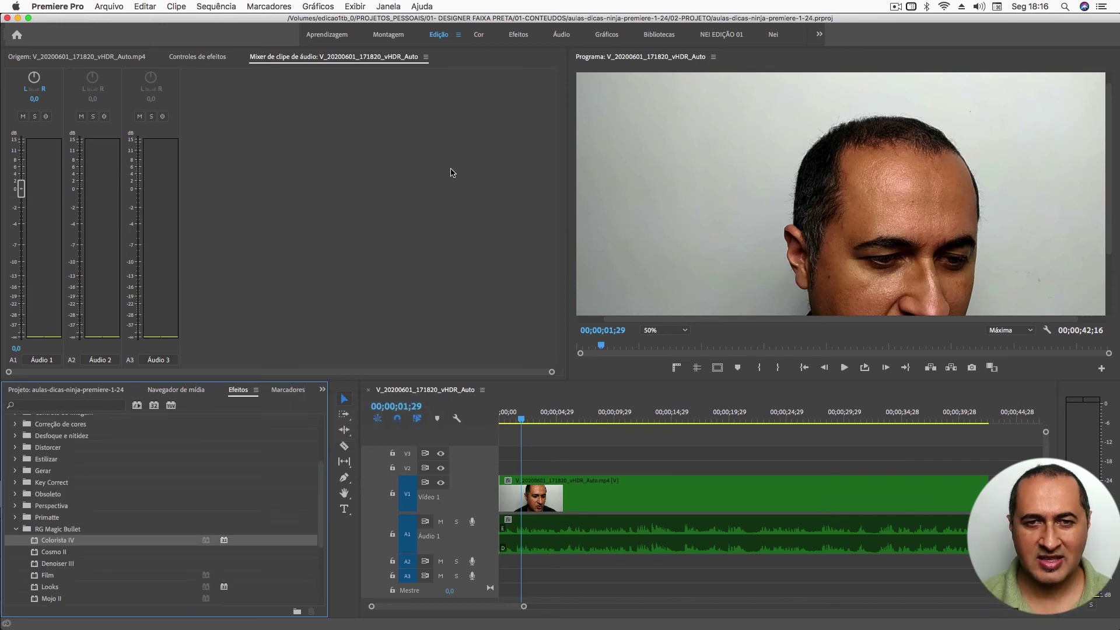
- Apply Janela > Áreas de trabalho > Redefinir o layout salvo to restore the Edição layout
click(393, 8)
mouse_move(396, 21)
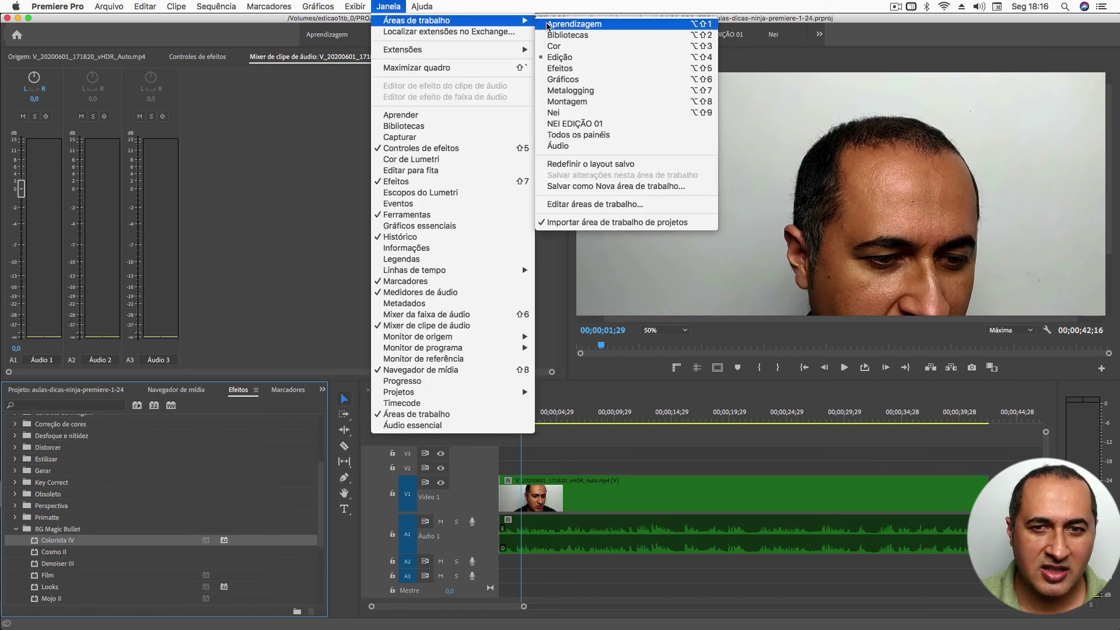
click(643, 165)
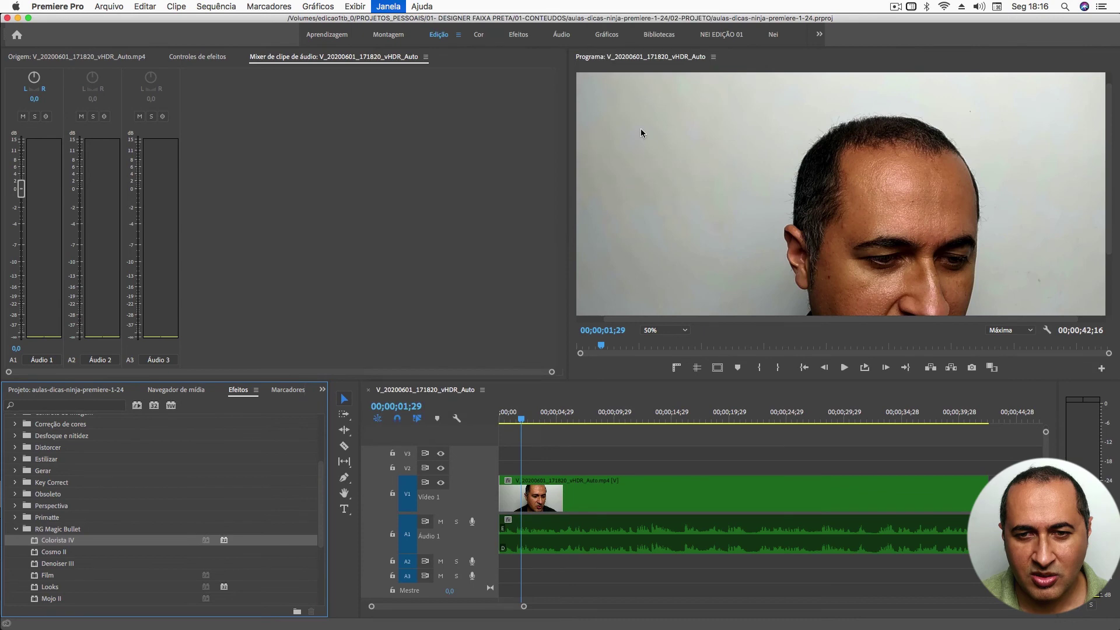